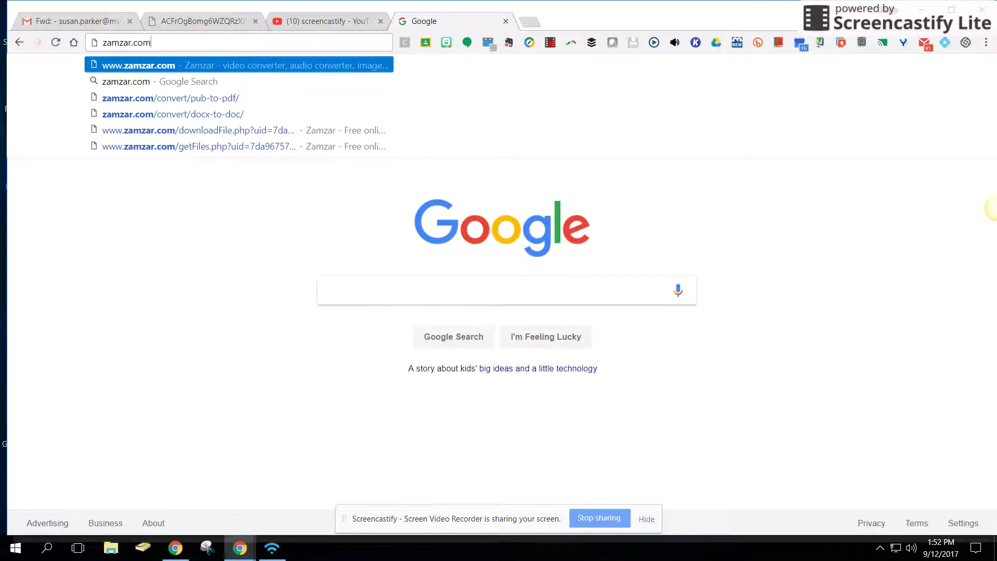
Load zamzar.com from the address bar of a new Chrome tab.
{"action": "key", "text": "Return"}
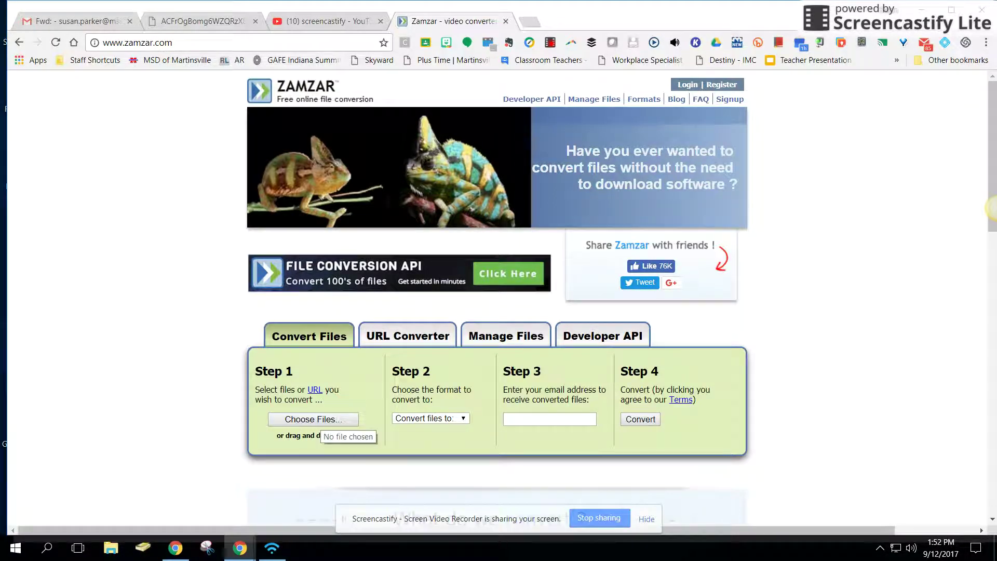
Upload SCAN3205.pdf from the Downloads folder to Zamzar's conversion list.
{"action": "left_click", "coordinate": [315, 420]}
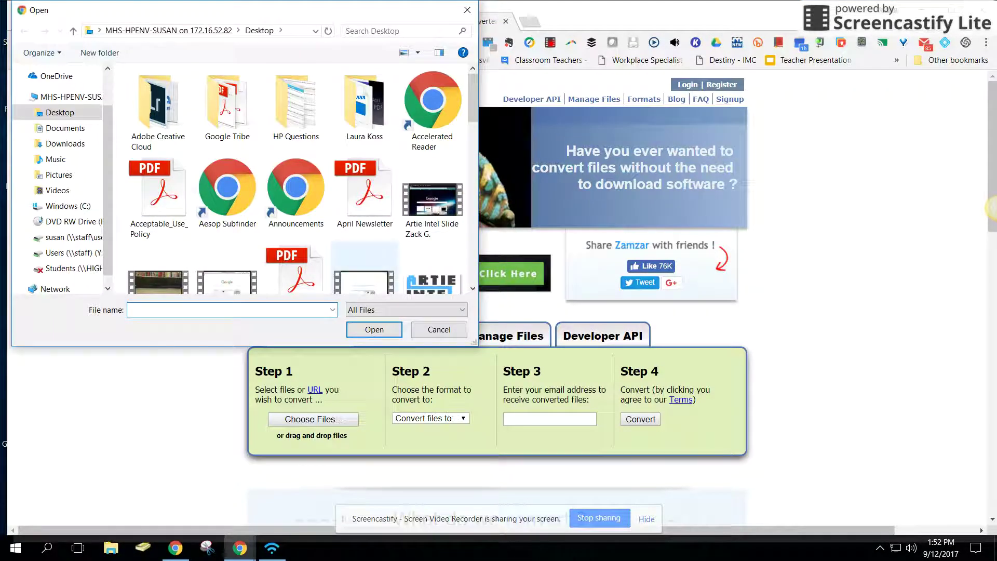
{"action": "scroll", "coordinate": [363, 252], "scroll_direction": "down", "scroll_amount": 1}
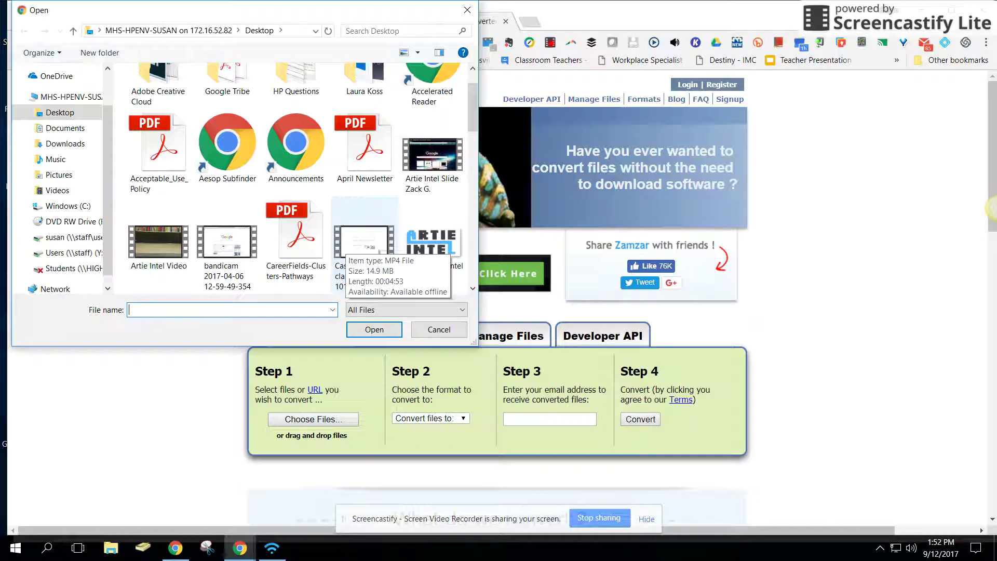
{"action": "left_click", "coordinate": [65, 143]}
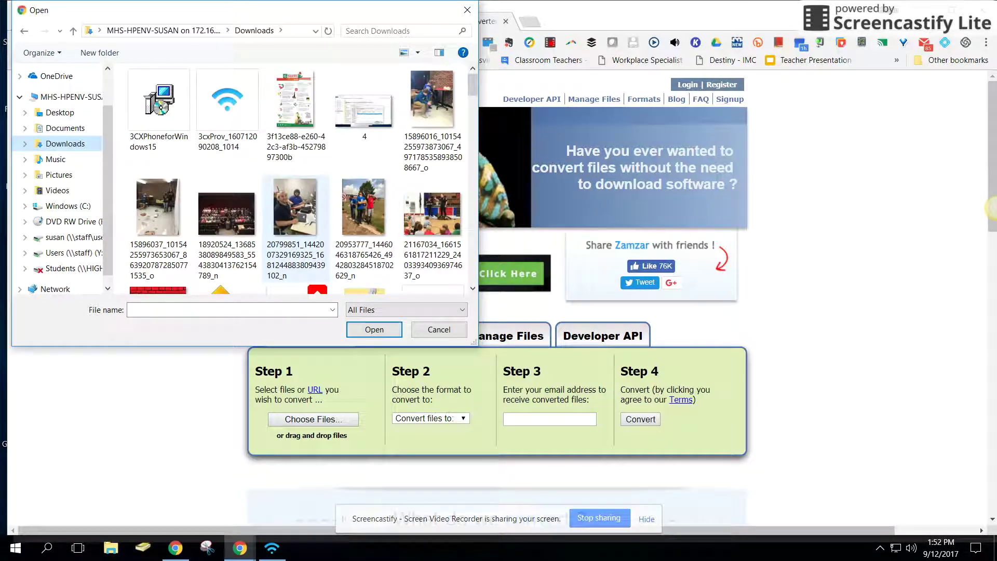
{"action": "scroll", "coordinate": [296, 208], "scroll_direction": "down", "scroll_amount": 3}
{"action": "scroll", "coordinate": [296, 208], "scroll_direction": "down", "scroll_amount": 4}
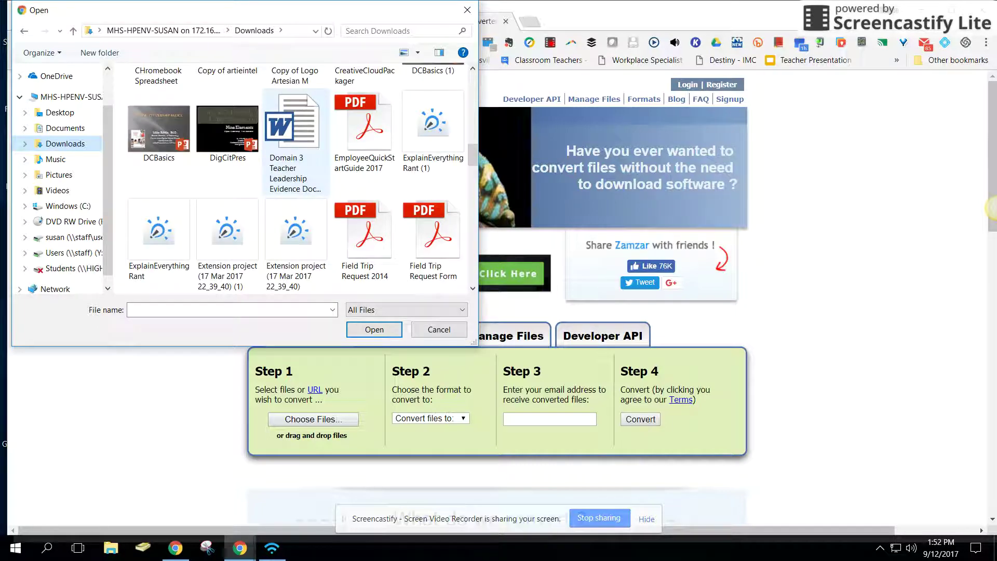
{"action": "scroll", "coordinate": [296, 208], "scroll_direction": "down", "scroll_amount": 4}
{"action": "scroll", "coordinate": [296, 208], "scroll_direction": "down", "scroll_amount": 1}
{"action": "scroll", "coordinate": [296, 208], "scroll_direction": "down", "scroll_amount": 5}
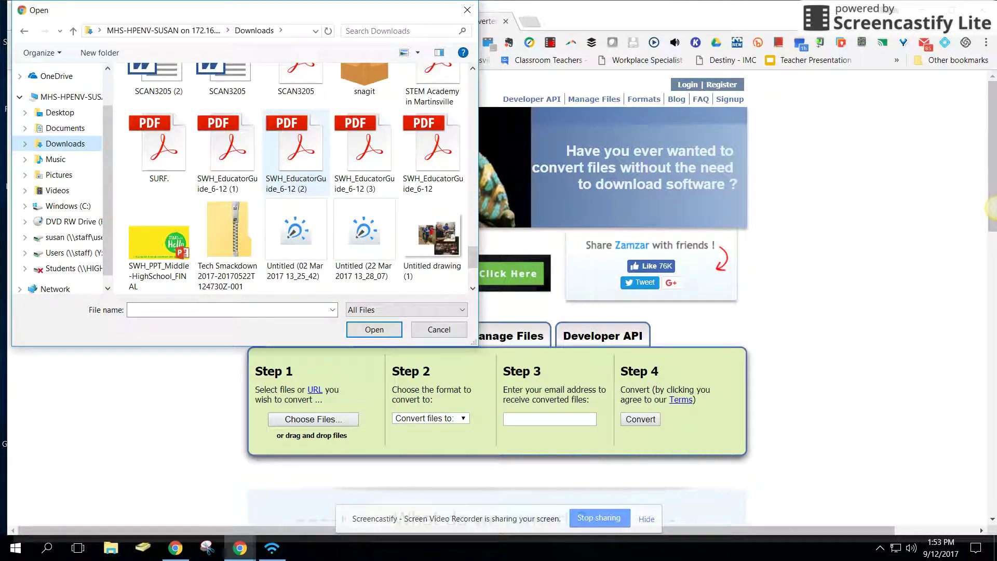
{"action": "scroll", "coordinate": [296, 187], "scroll_direction": "down", "scroll_amount": 2}
{"action": "scroll", "coordinate": [296, 187], "scroll_direction": "up", "scroll_amount": 3}
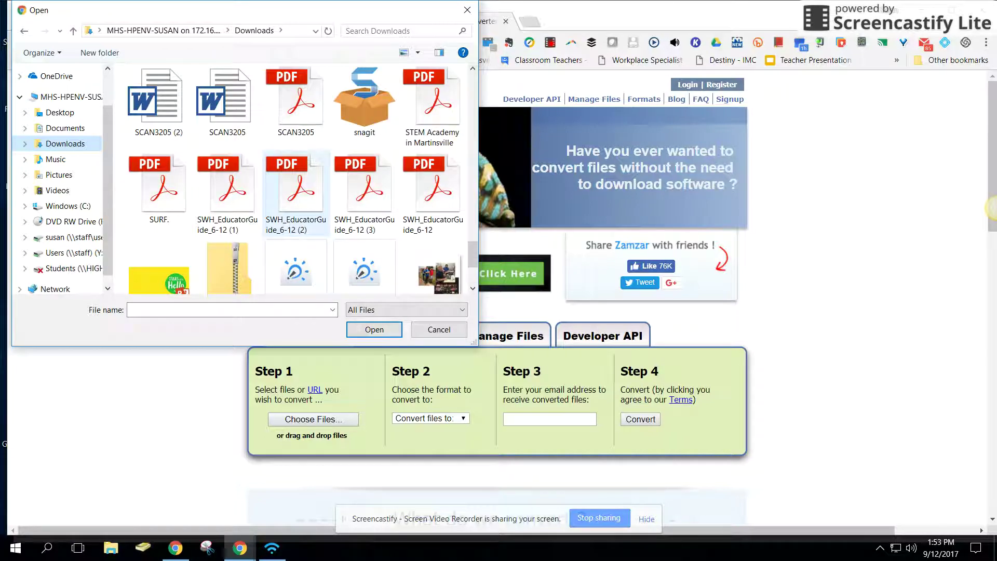
{"action": "left_click", "coordinate": [296, 99]}
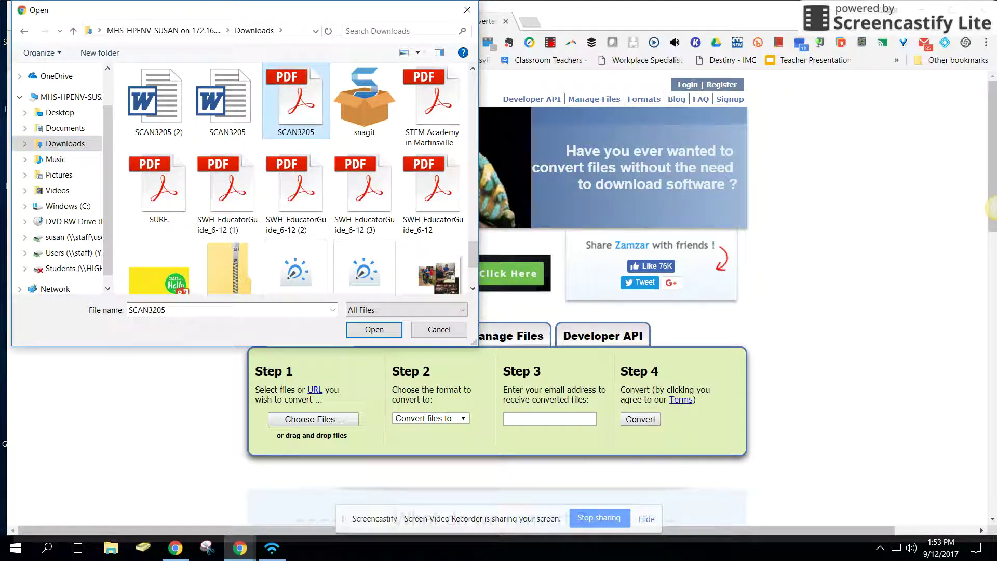
{"action": "key", "text": "Return"}
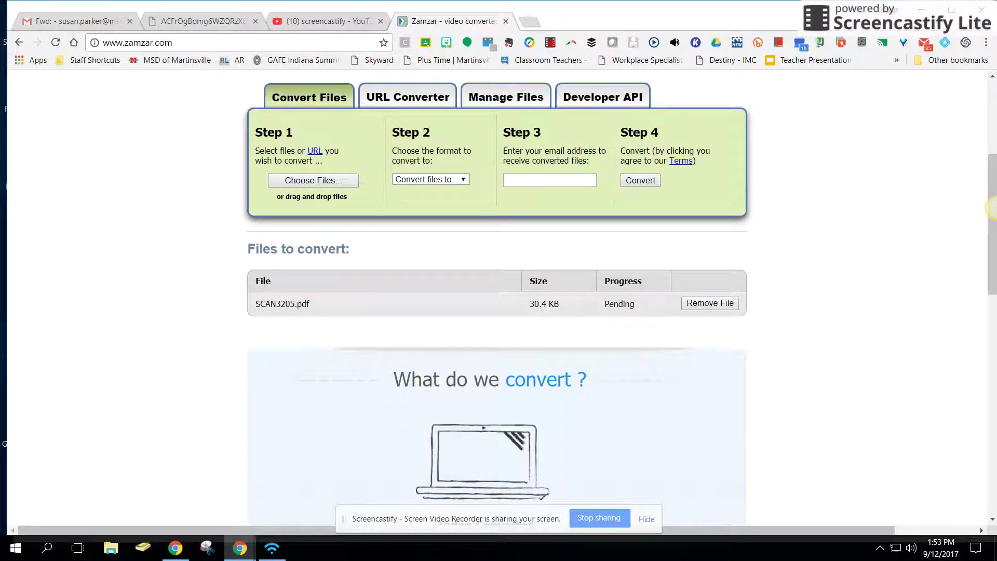
Convert SCAN3205.pdf to docx, e-mailing the result to the school address, then return to Gmail.
{"action": "left_click", "coordinate": [430, 179]}
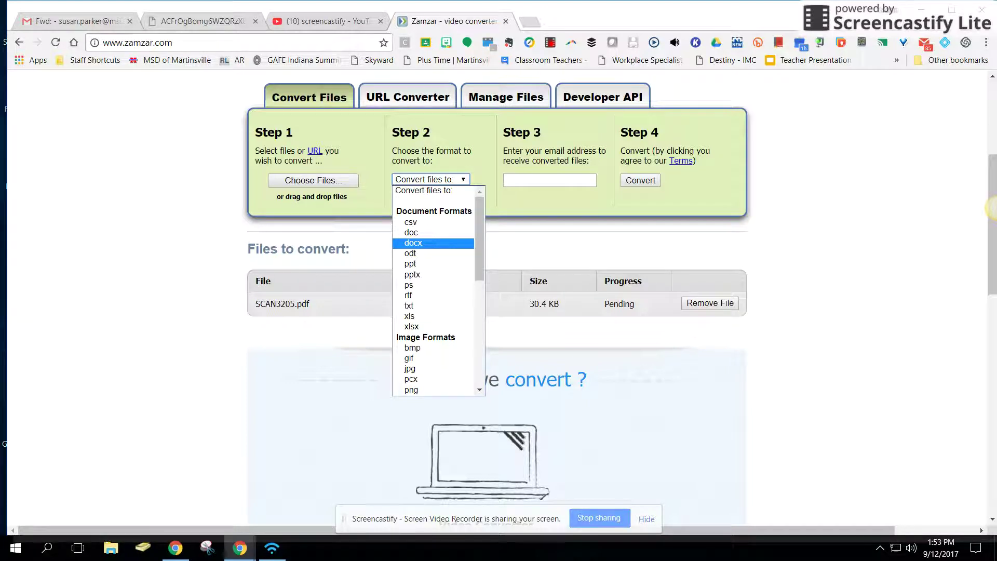
{"action": "key", "text": "Return"}
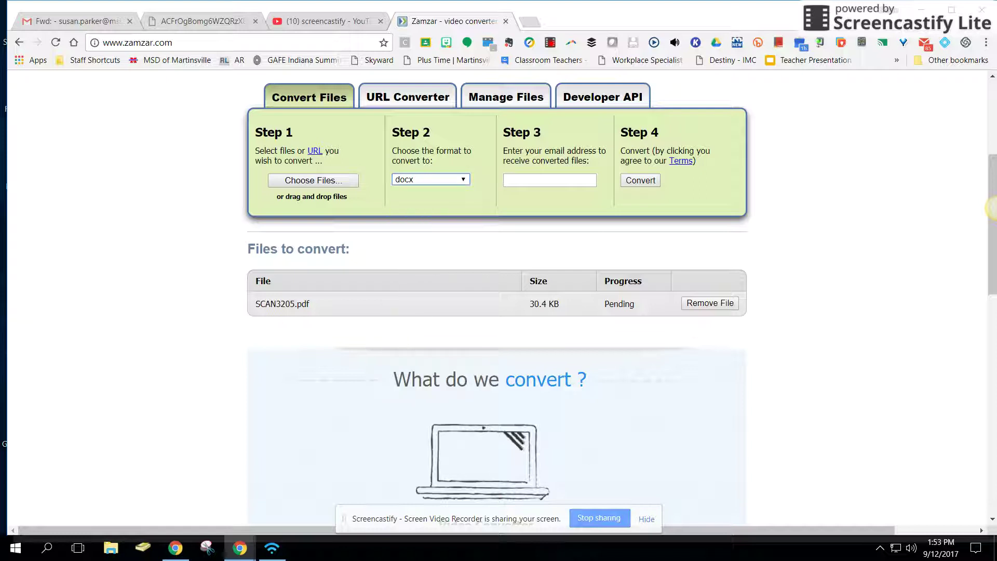
{"action": "left_click", "coordinate": [549, 180]}
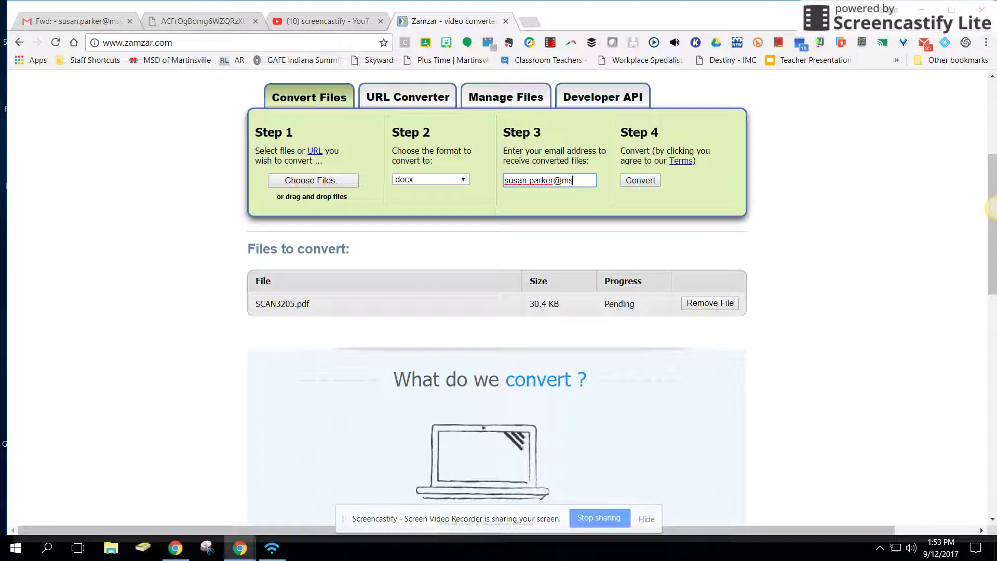
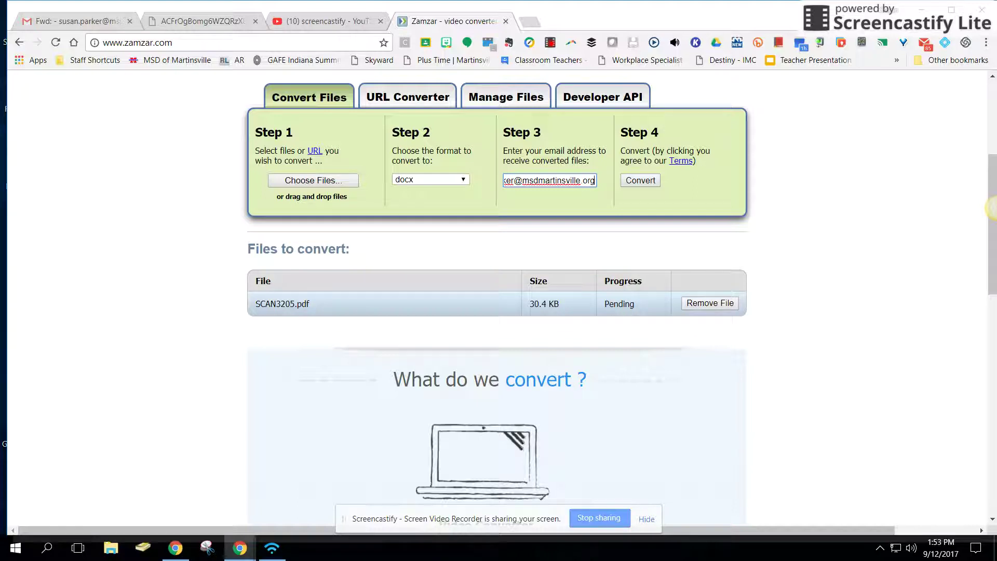
{"action": "key", "text": "Return"}
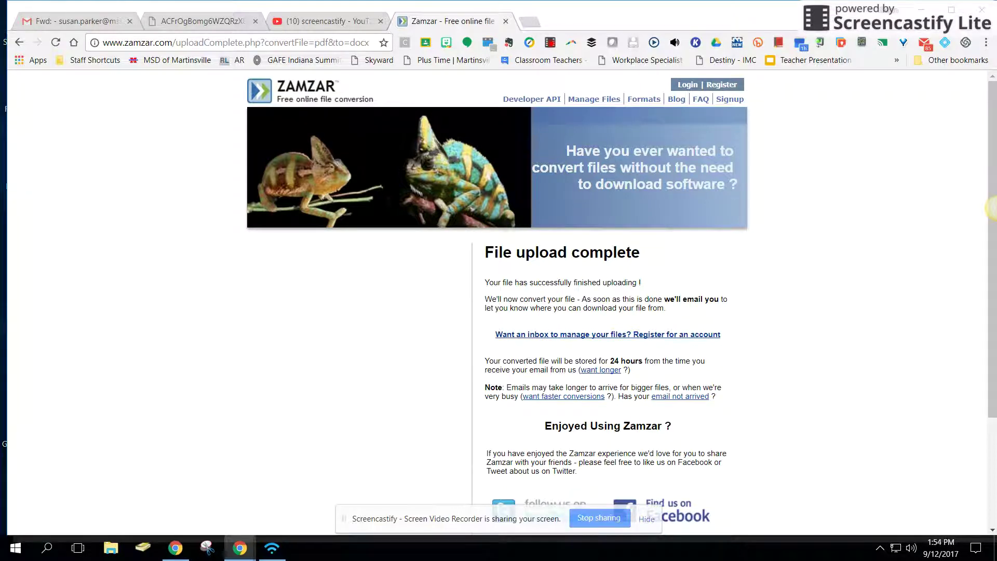
{"action": "scroll", "coordinate": [992, 208], "scroll_direction": "down", "scroll_amount": 1}
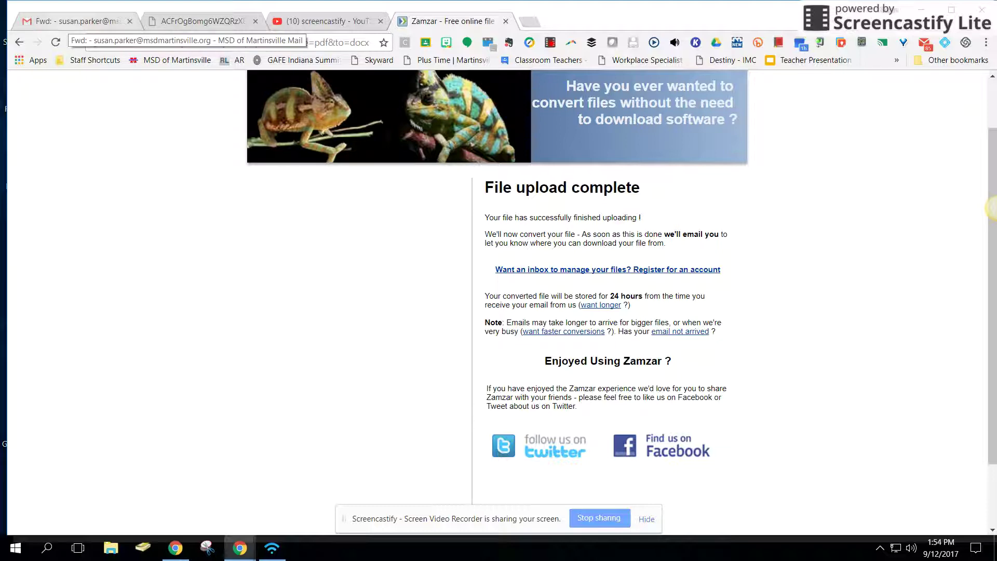
{"action": "left_click", "coordinate": [76, 21]}
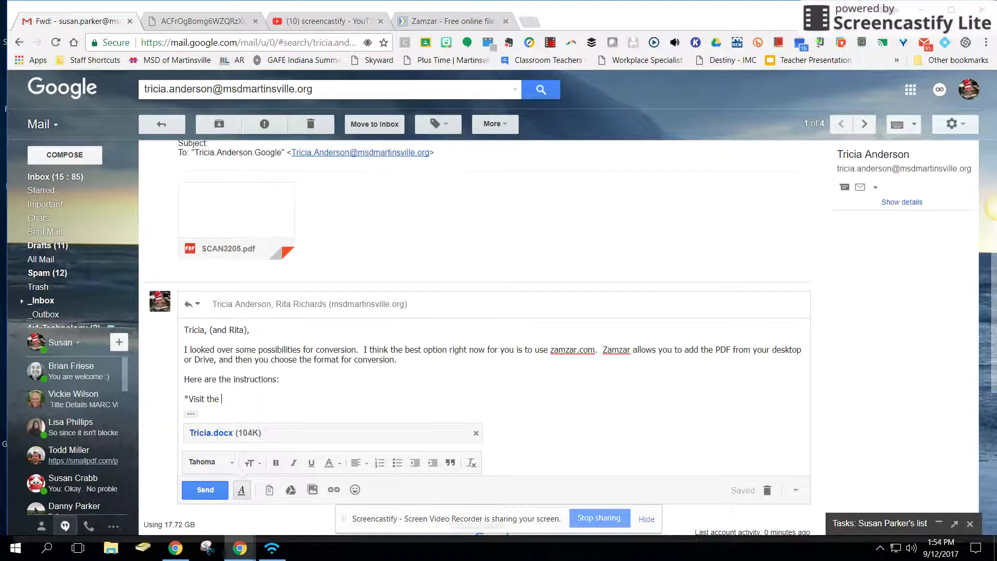
Open the 'Converted file from Zamzar' email and download SCAN3205.docx from its link.
{"action": "left_click", "coordinate": [55, 177]}
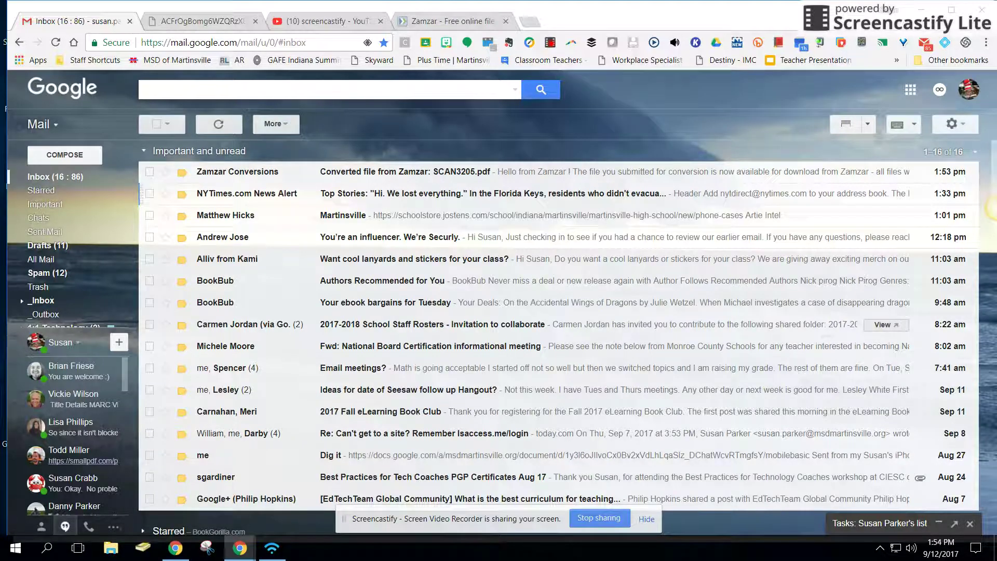
{"action": "key", "text": "Return"}
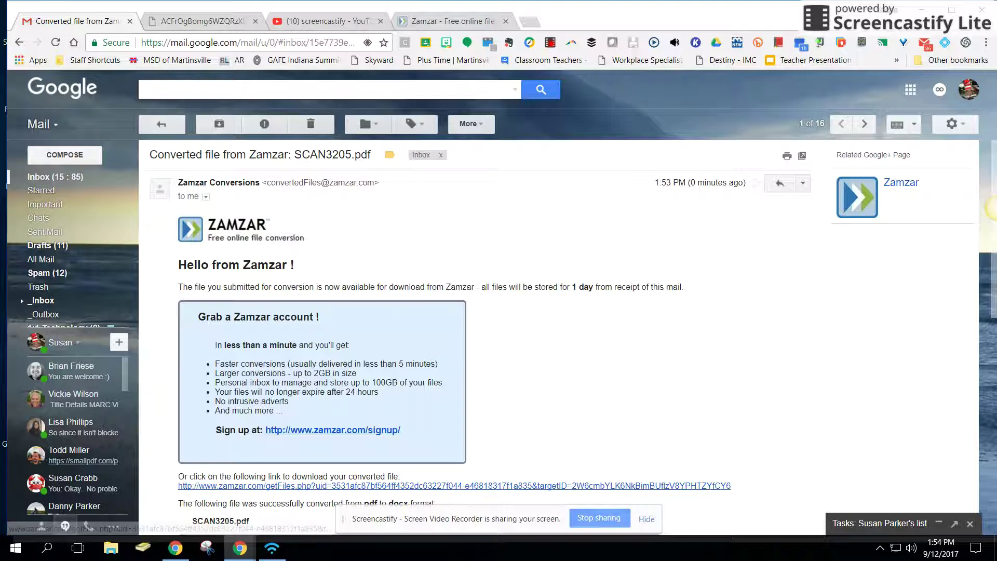
{"action": "left_click", "coordinate": [363, 486]}
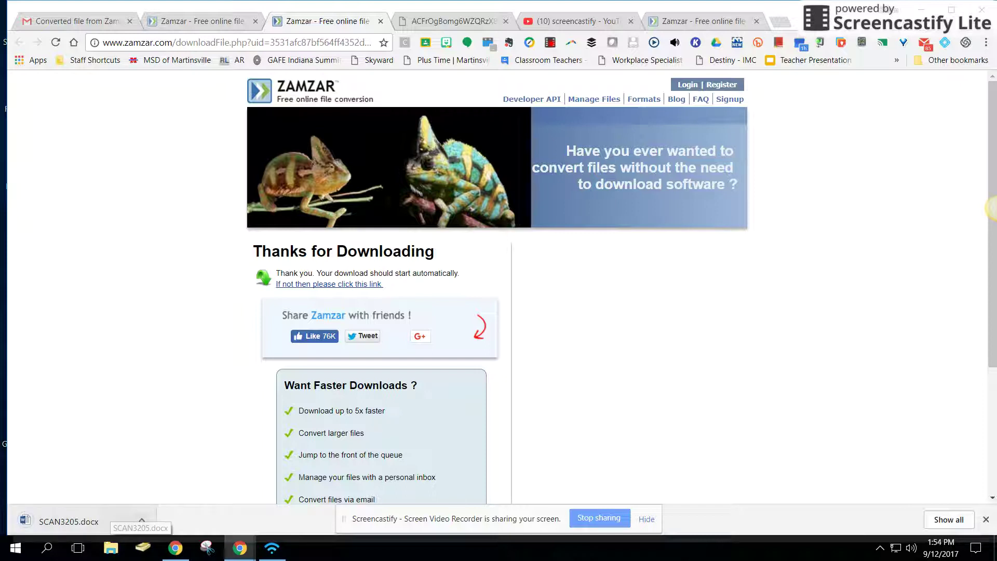
Open the downloaded SCAN3205.docx in Word from the download shelf.
{"action": "left_click", "coordinate": [141, 520]}
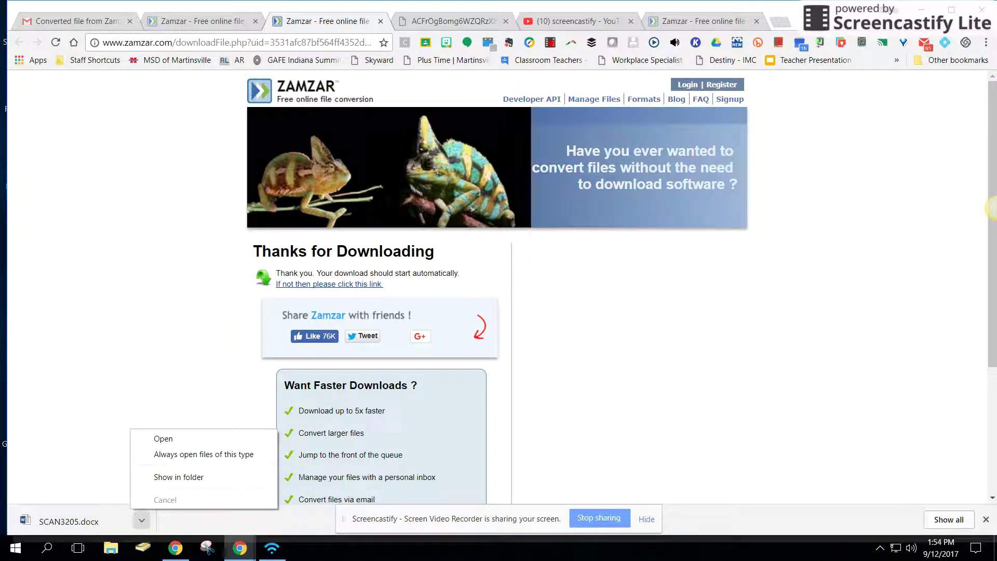
{"action": "left_click", "coordinate": [163, 438]}
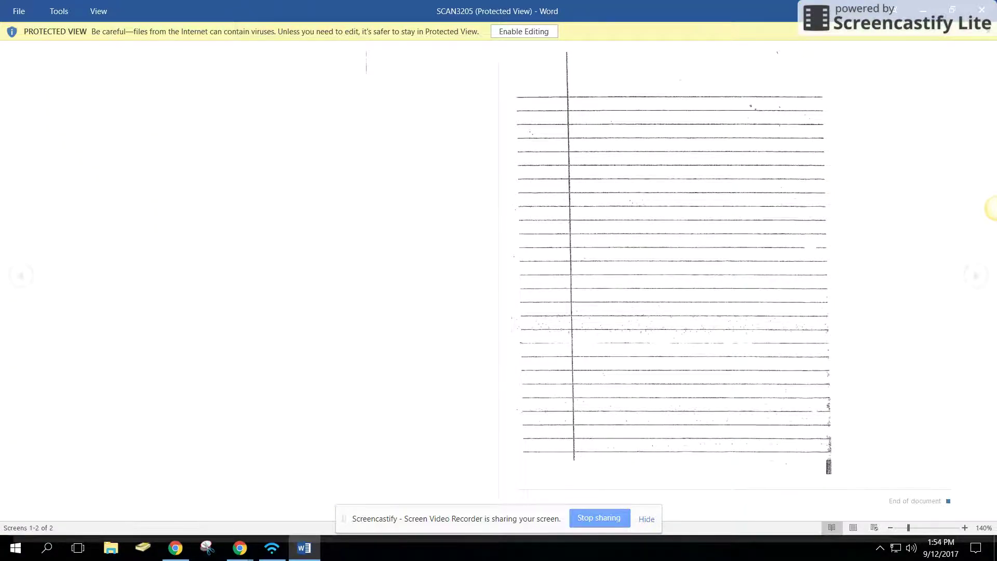
Enable editing on SCAN3205.docx and scroll through both pages to check the converted scan.
{"action": "left_click", "coordinate": [524, 32]}
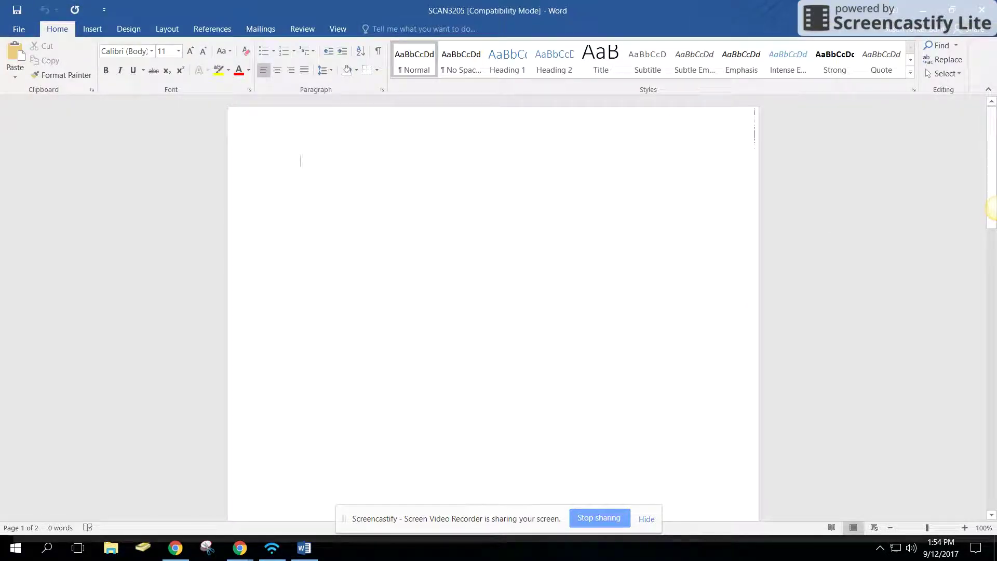
{"action": "scroll", "coordinate": [991, 208], "scroll_direction": "down", "scroll_amount": 10}
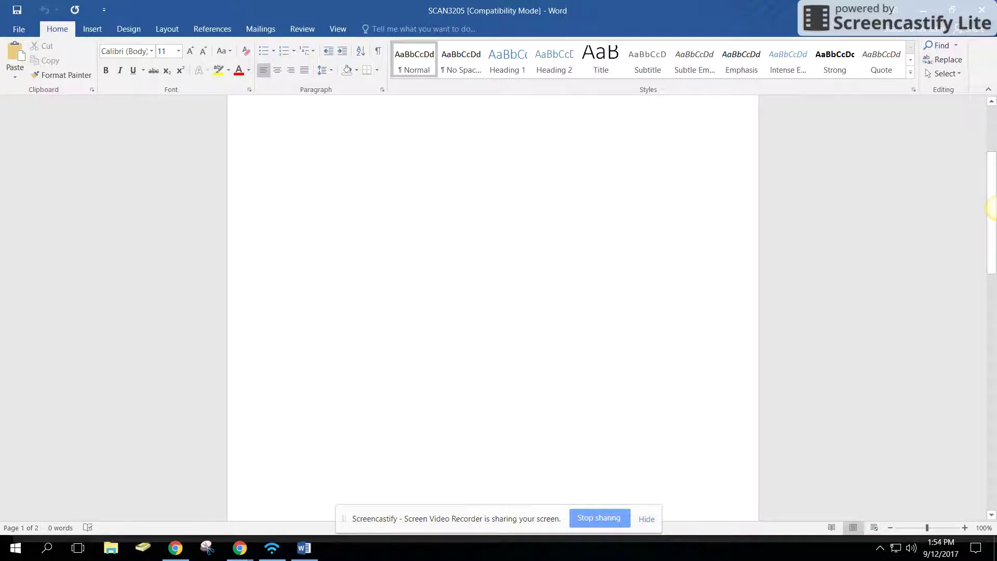
{"action": "scroll", "coordinate": [991, 208], "scroll_direction": "down", "scroll_amount": 5}
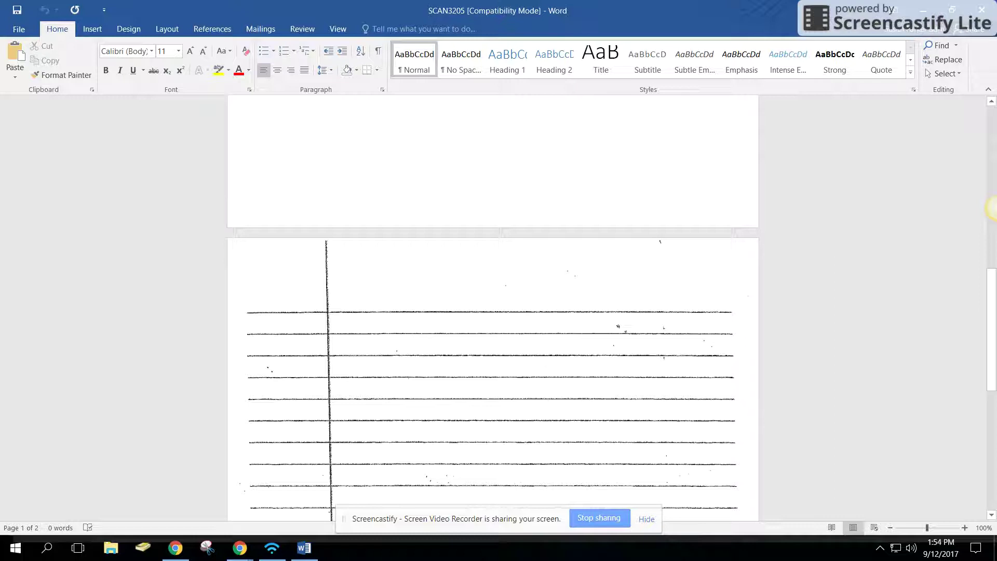
{"action": "scroll", "coordinate": [991, 208], "scroll_direction": "up", "scroll_amount": 8}
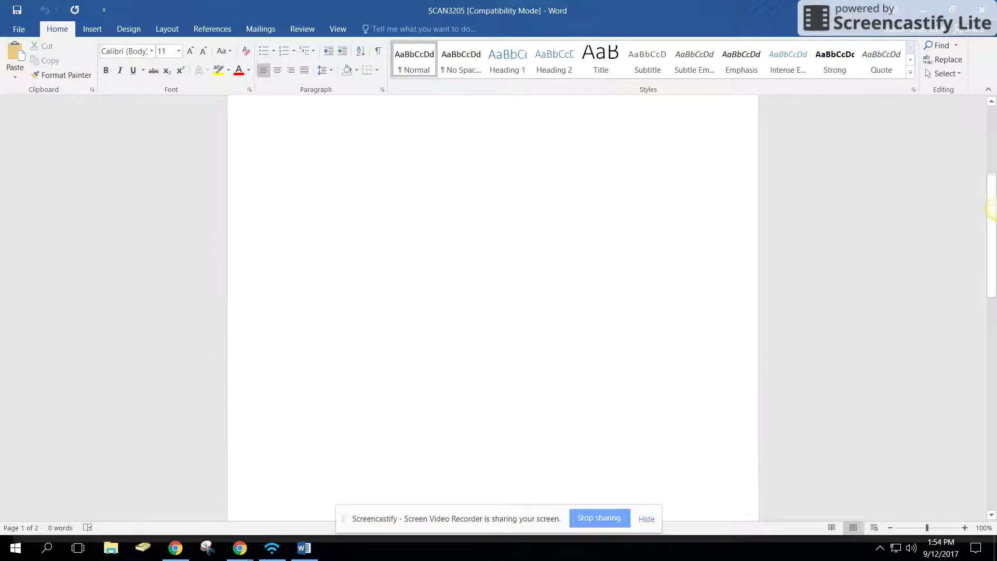
{"action": "scroll", "coordinate": [992, 208], "scroll_direction": "down", "scroll_amount": 3}
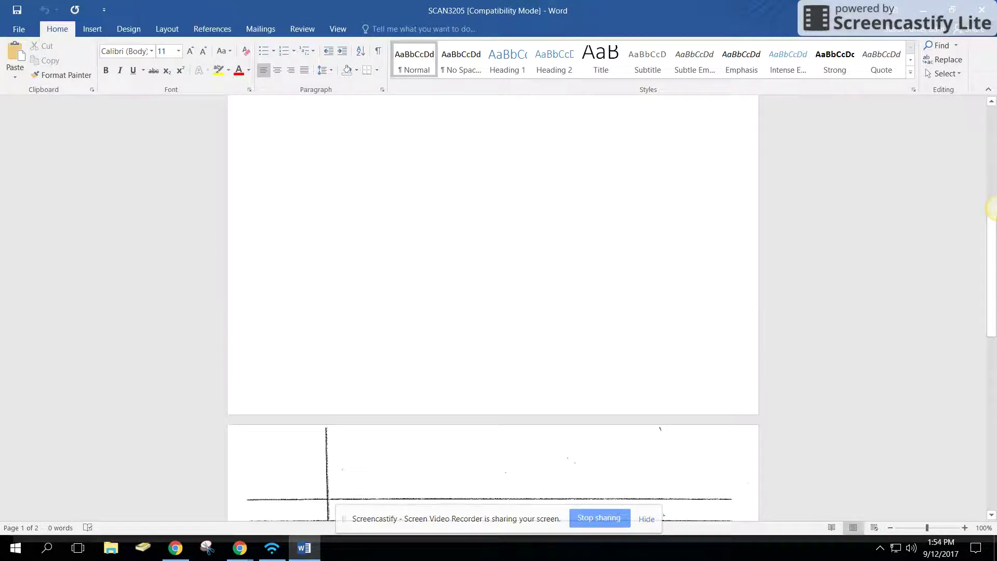
{"action": "scroll", "coordinate": [992, 208], "scroll_direction": "up", "scroll_amount": 3}
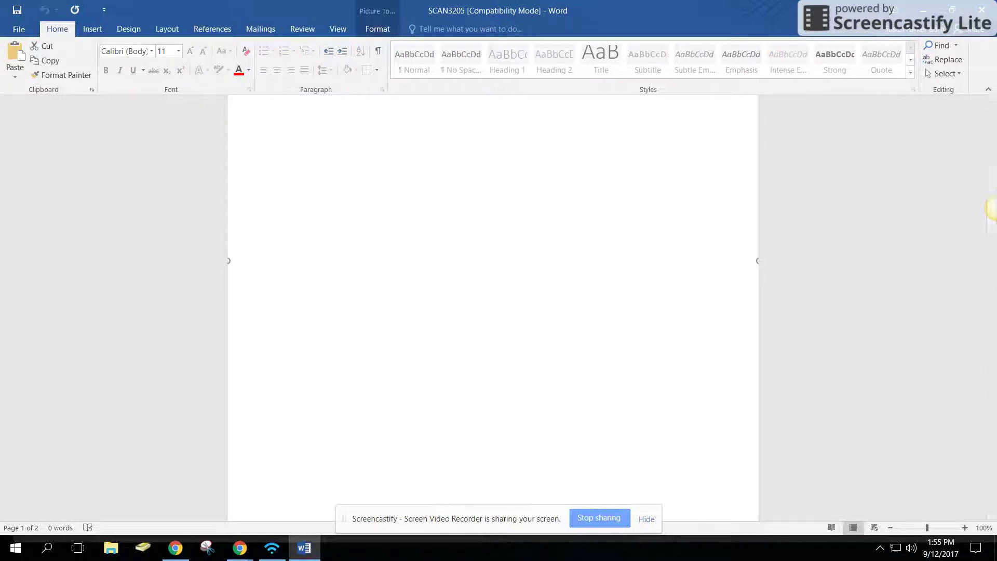
Save the document to the Desktop as Tricia, replacing the existing file and upgrading to the newest format.
{"action": "key", "text": "alt+f"}
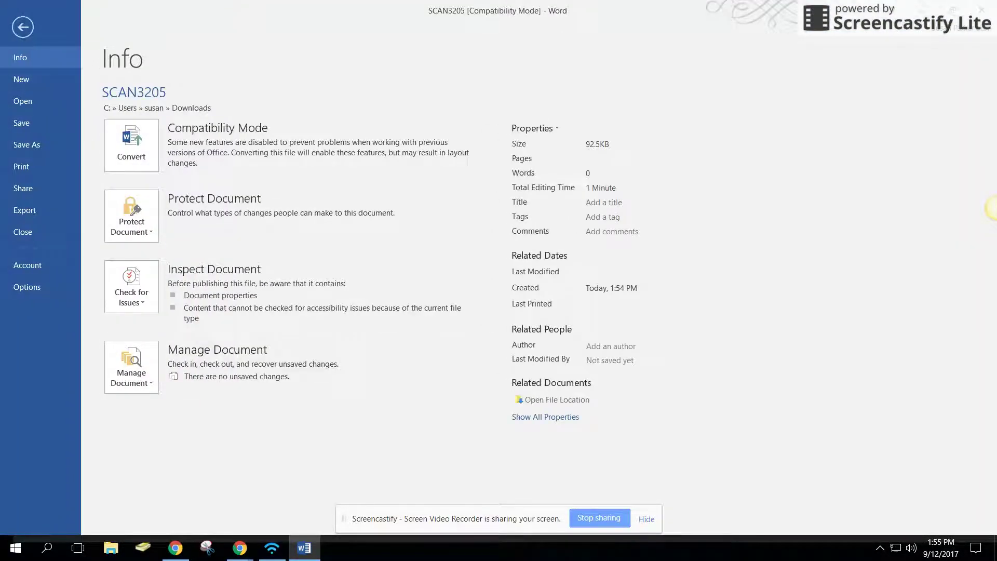
{"action": "key", "text": "Down"}
{"action": "key", "text": "Down"}
{"action": "key", "text": "Down"}
{"action": "key", "text": "Return"}
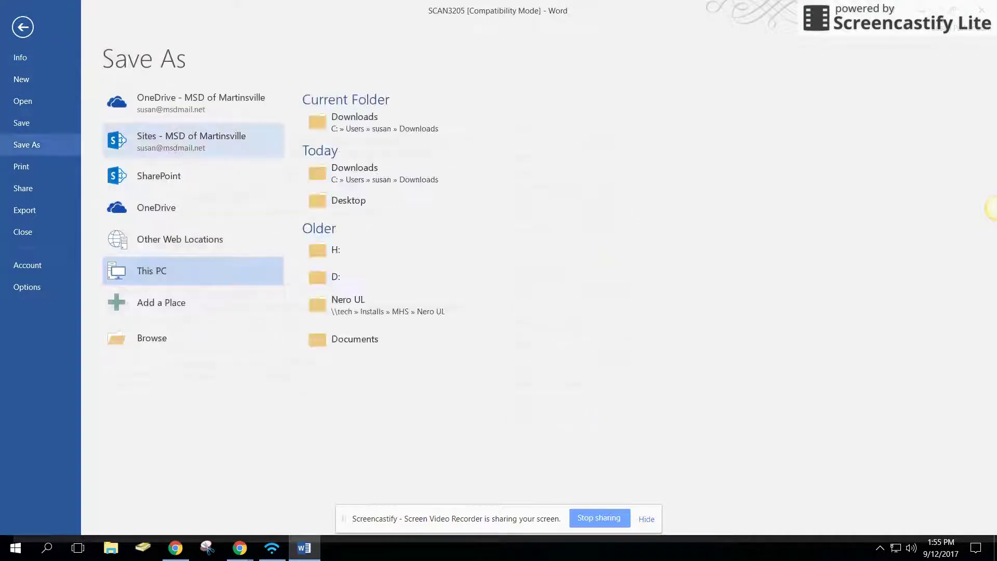
{"action": "key", "text": "Tab"}
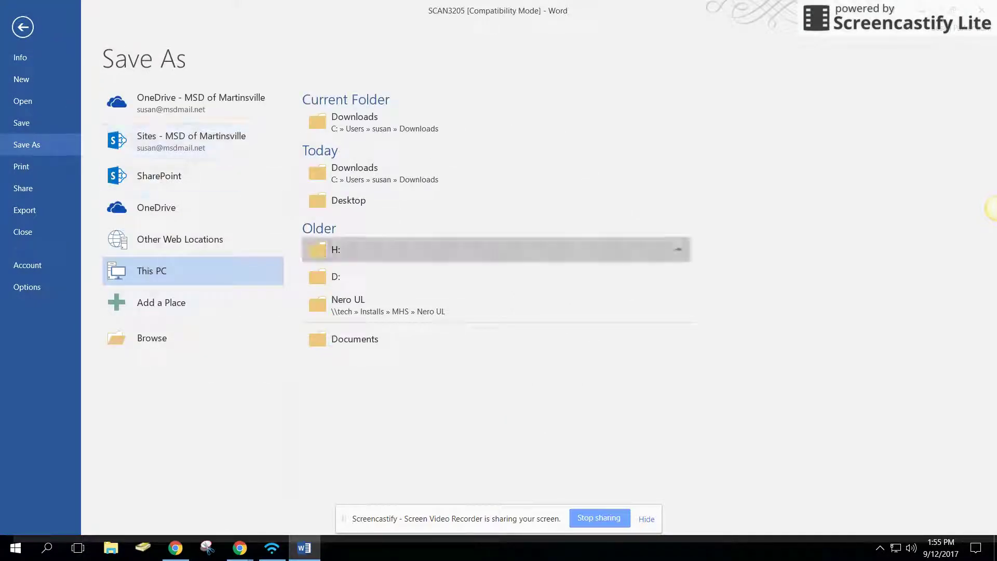
{"action": "key", "text": "Up"}
{"action": "key", "text": "Return"}
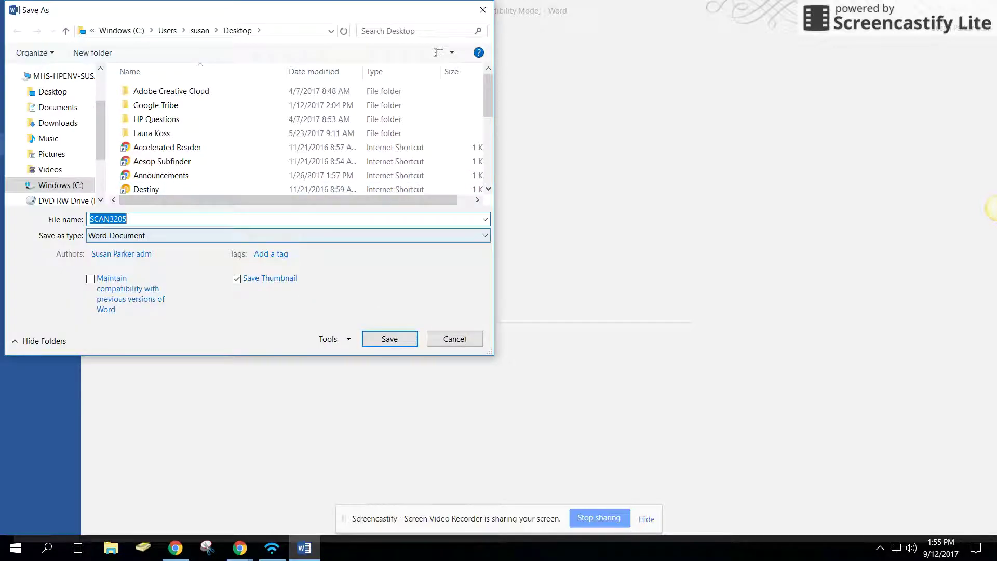
{"action": "type", "text": "Tricia"}
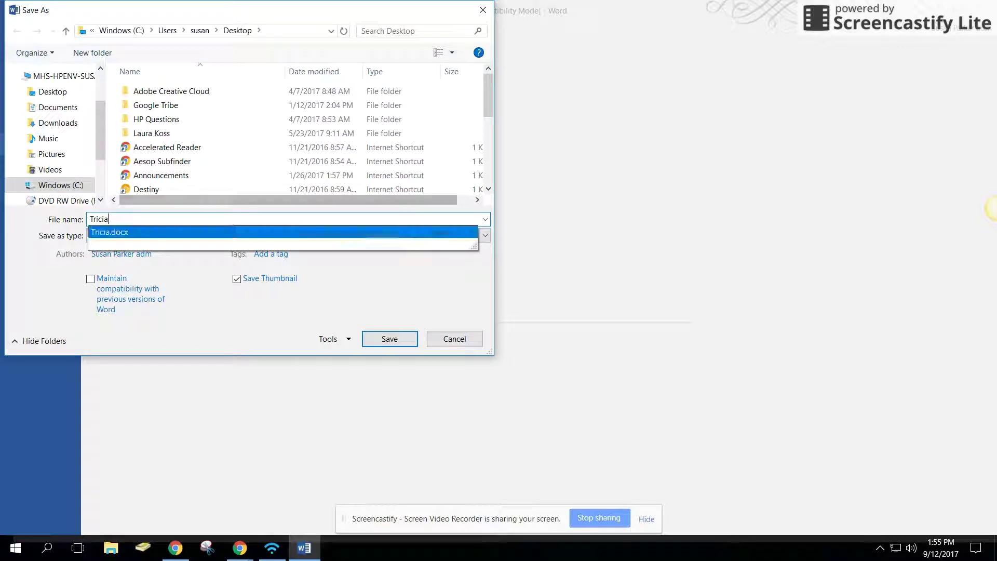
{"action": "key", "text": "Escape"}
{"action": "key", "text": "Tab"}
{"action": "key", "text": "Return"}
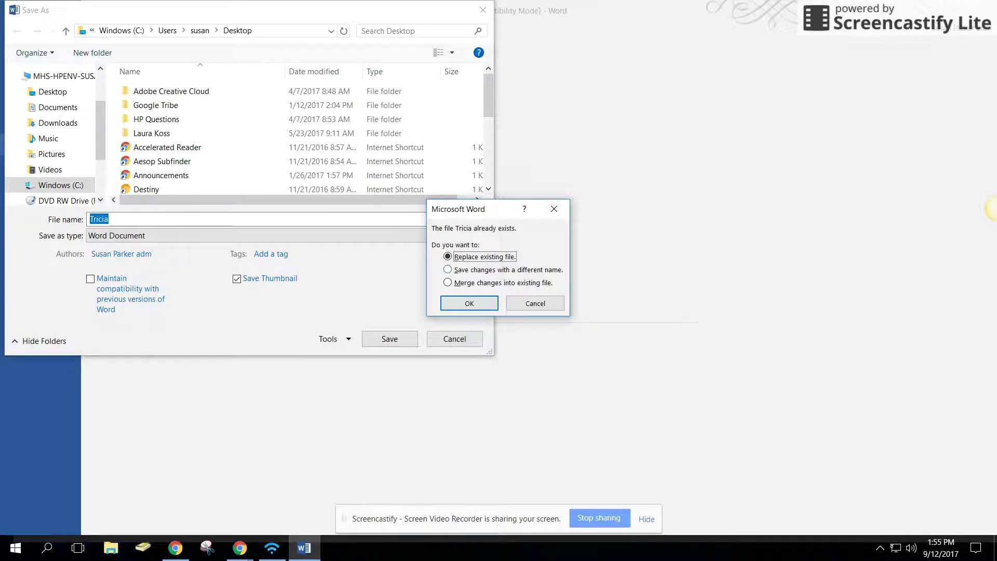
{"action": "key", "text": "Return"}
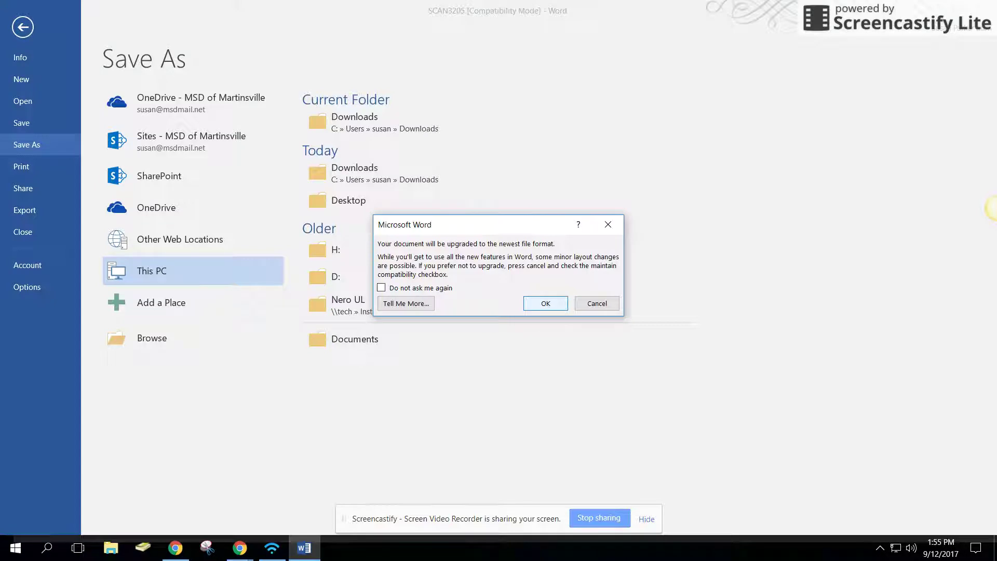
{"action": "key", "text": "Return"}
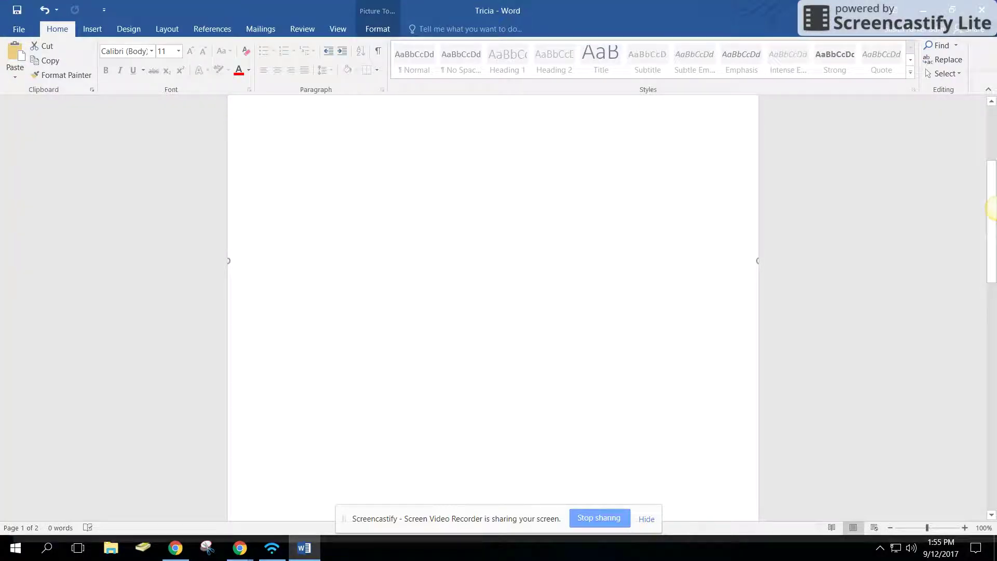
Check the scanned picture on page 2 and show the Insert tab, leaving the Tricia document unchanged.
{"action": "type", "text": "d"}
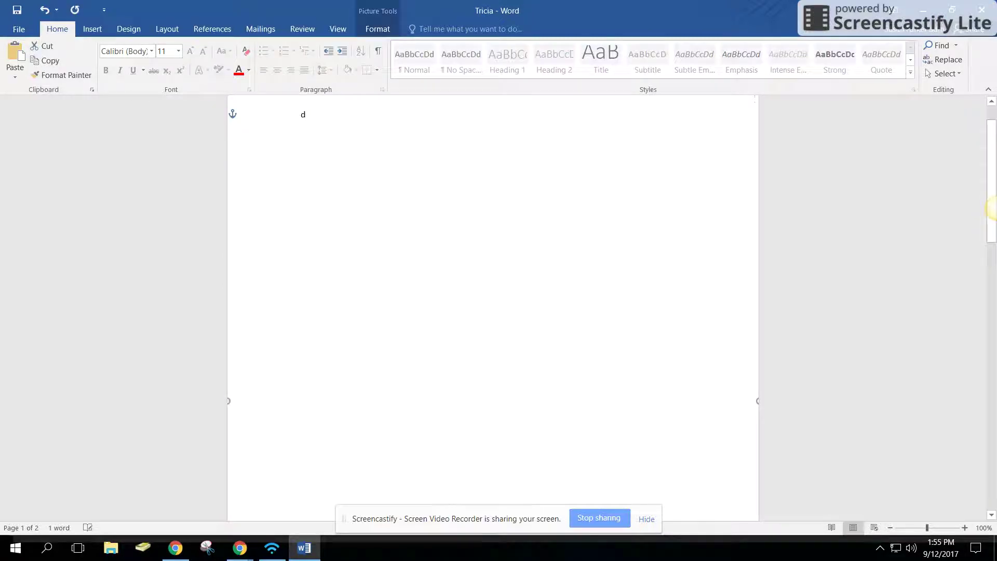
{"action": "key", "text": "BackSpace"}
{"action": "key", "text": "BackSpace"}
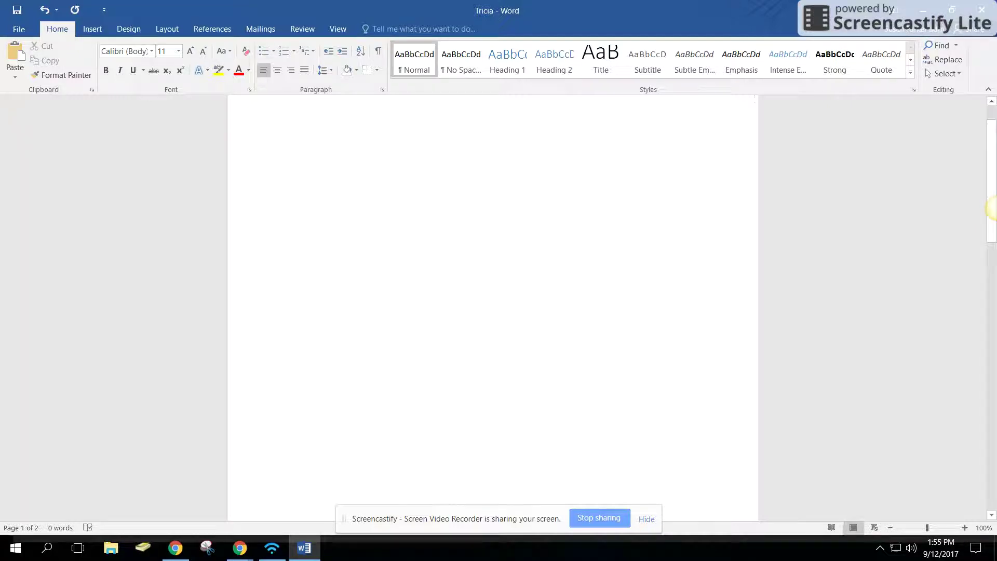
{"action": "scroll", "coordinate": [991, 208], "scroll_direction": "down", "scroll_amount": 8}
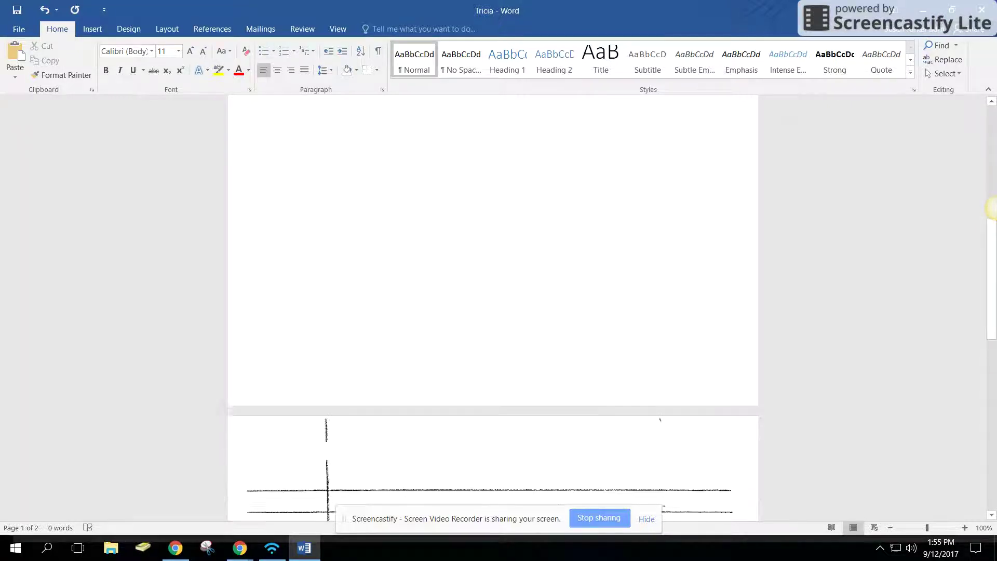
{"action": "scroll", "coordinate": [990, 208], "scroll_direction": "down", "scroll_amount": 2}
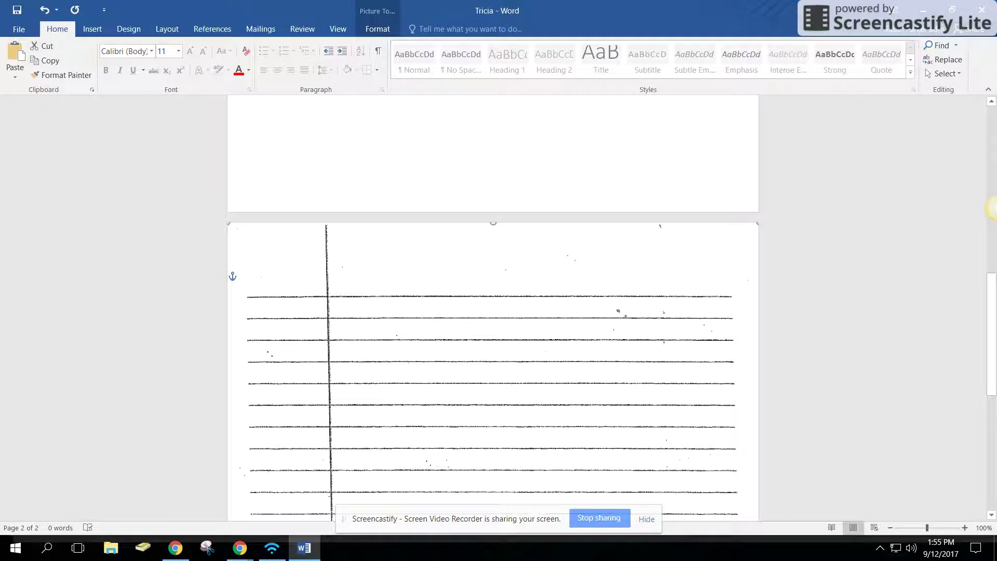
{"action": "key", "text": "alt+n"}
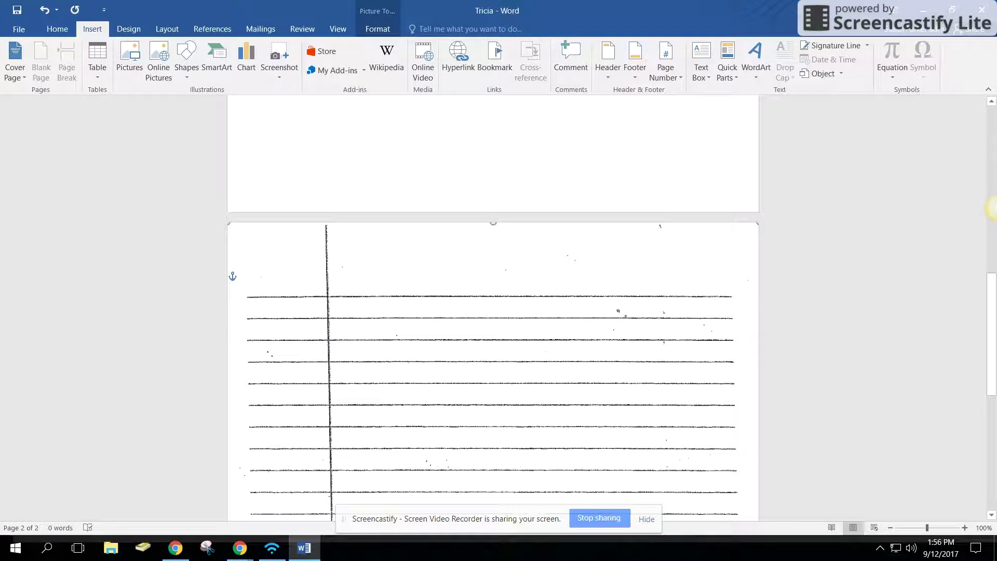
{"action": "scroll", "coordinate": [991, 208], "scroll_direction": "up", "scroll_amount": 5}
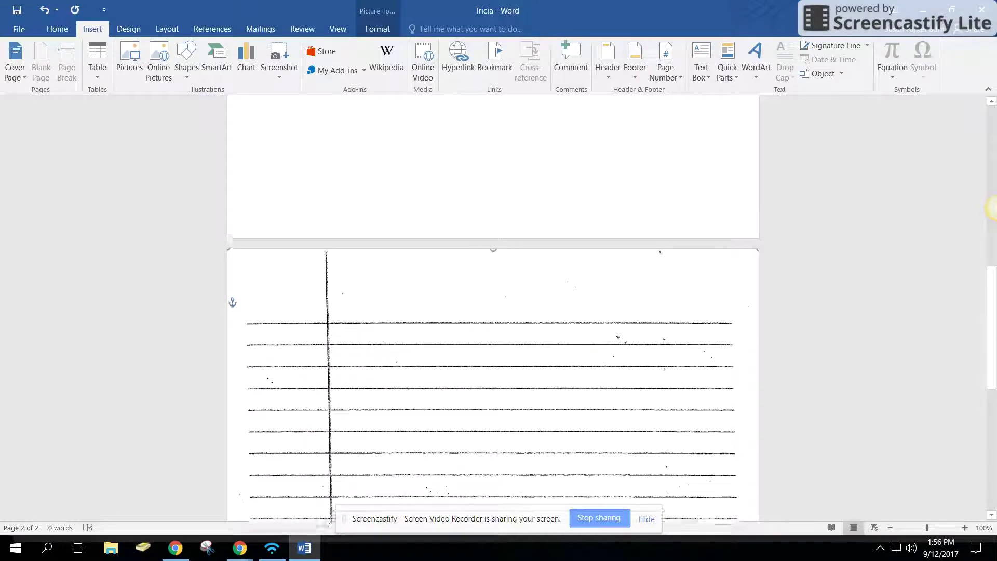
{"action": "scroll", "coordinate": [991, 209], "scroll_direction": "up", "scroll_amount": 8}
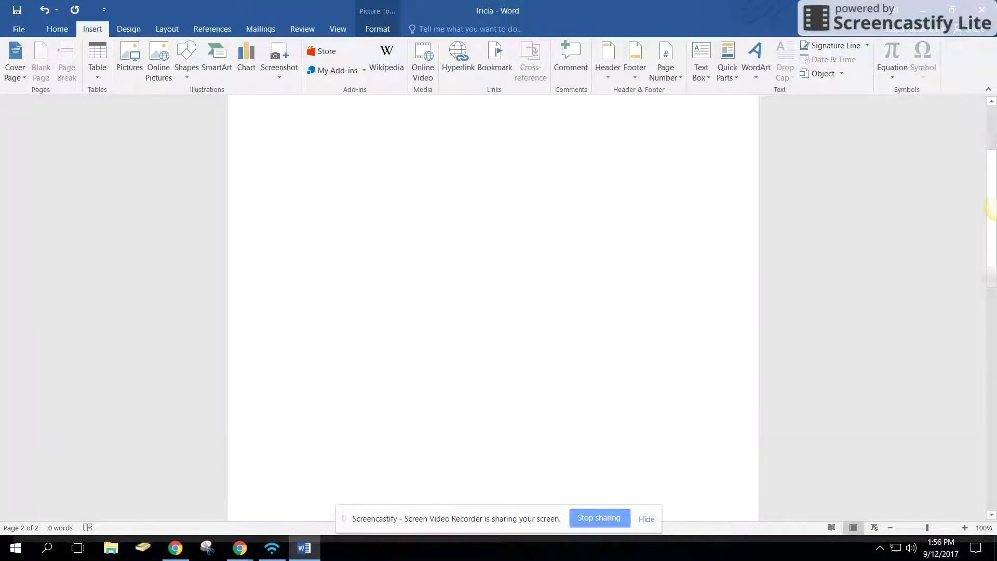